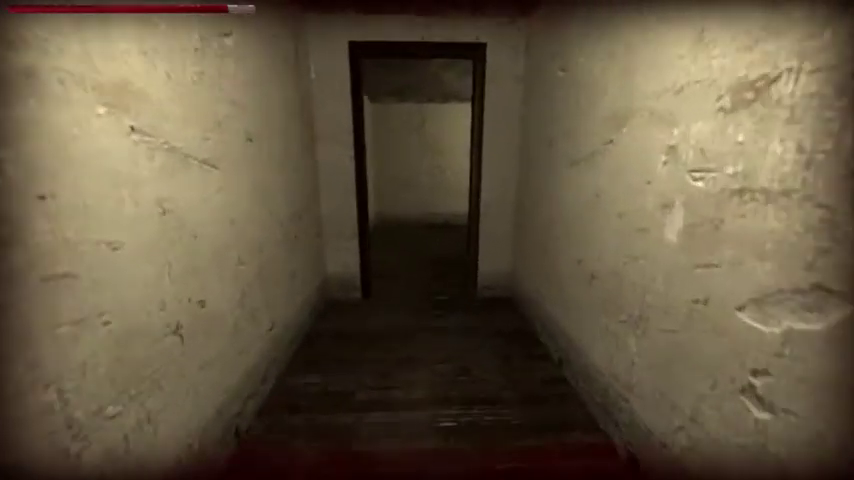
key("w")
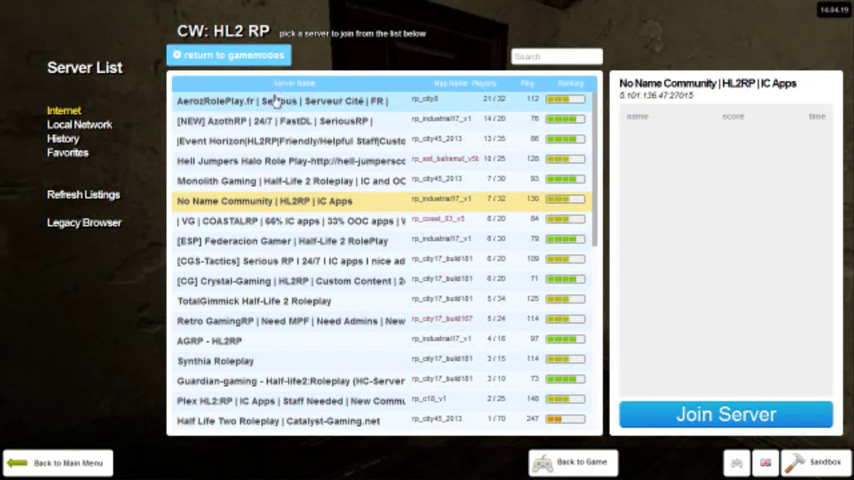
Preview who is playing on the AerozRolePlay.fr server.
left_click(400, 104)
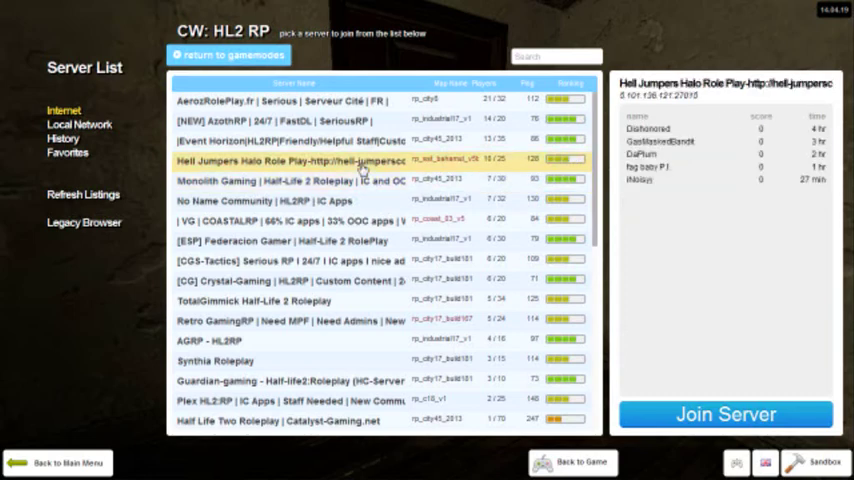
scroll(400, 291, "down", 3)
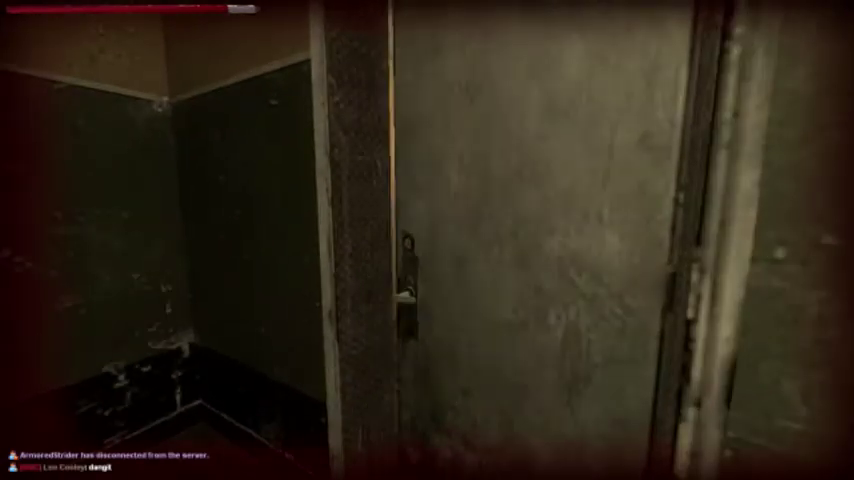
Open the F1 character menu, then close it and resume playing.
key("F1")
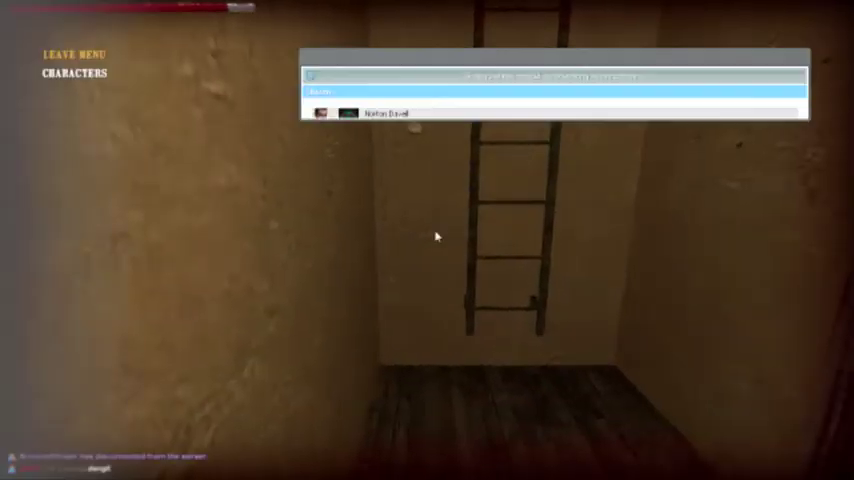
key("F1")
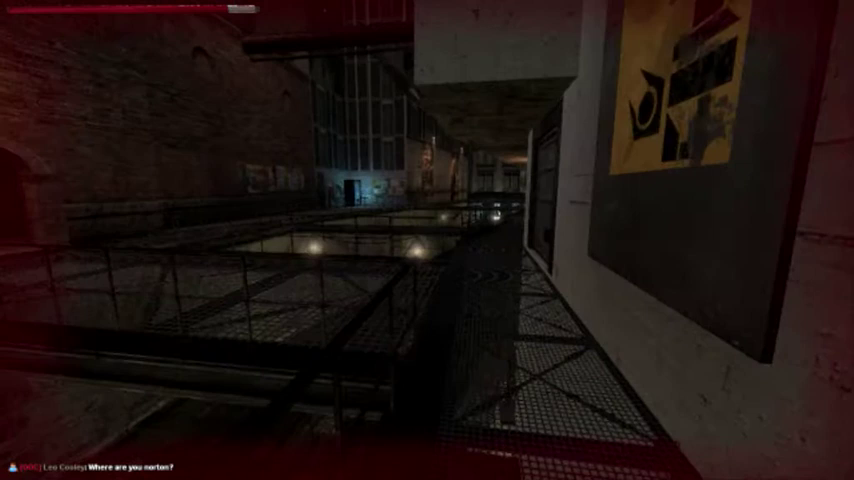
Open the chat to write a reply.
key("y")
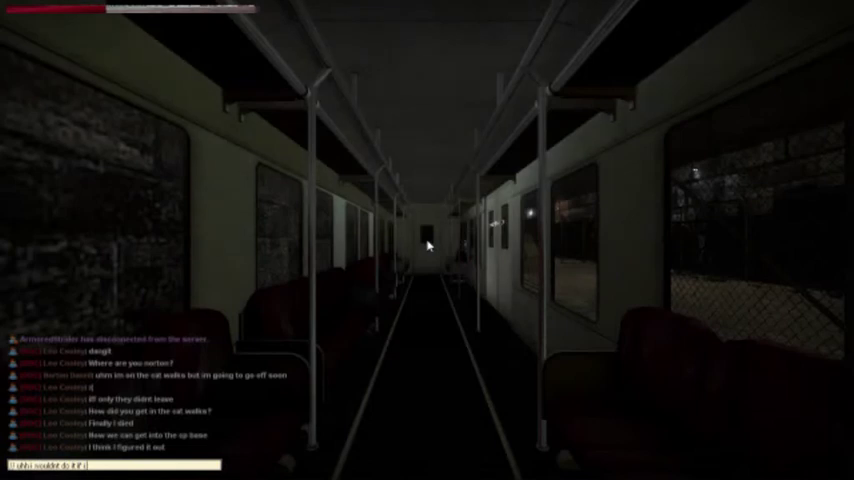
type("if i see so")
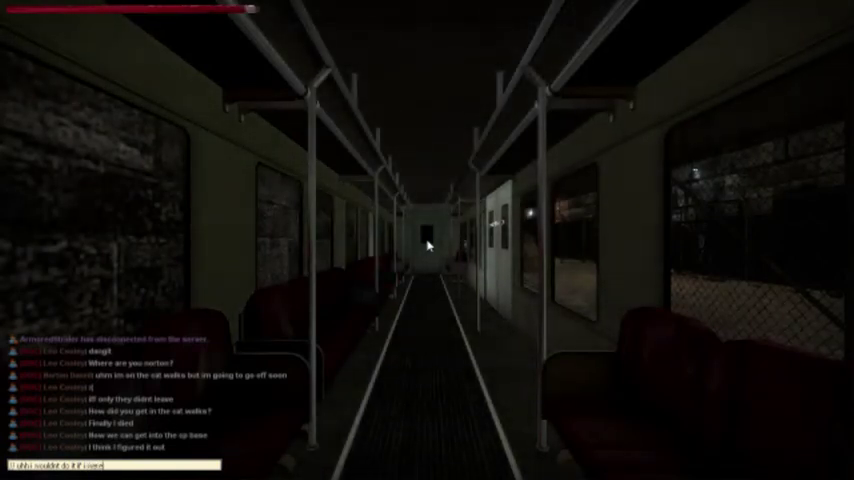
type("you XD")
Send the chat reply, leave the train down the caged corridor, and start another reply.
key("Return")
key("w")
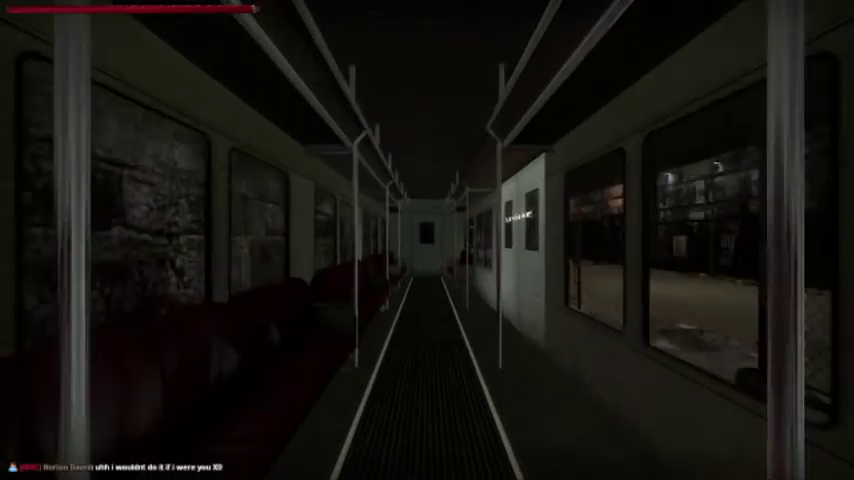
key("w")
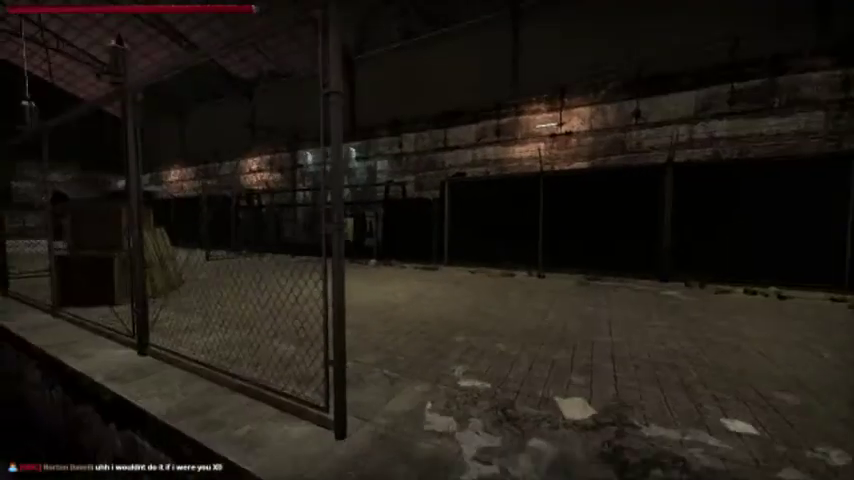
key("w")
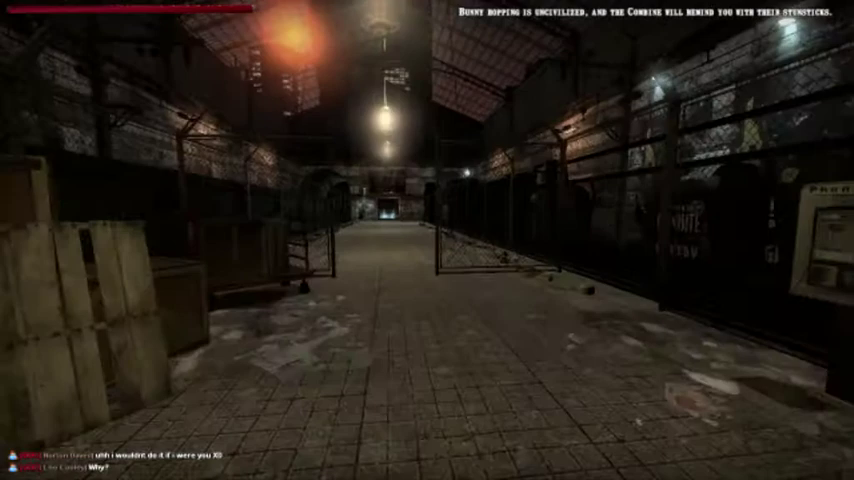
key("w")
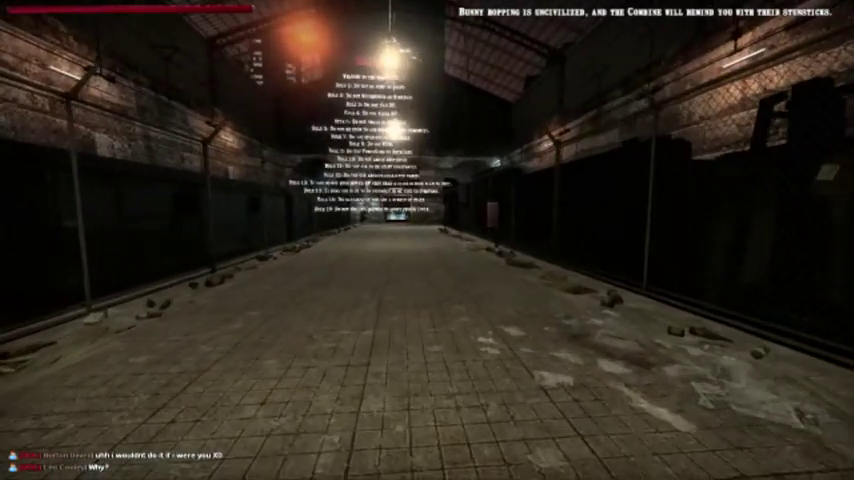
key("y")
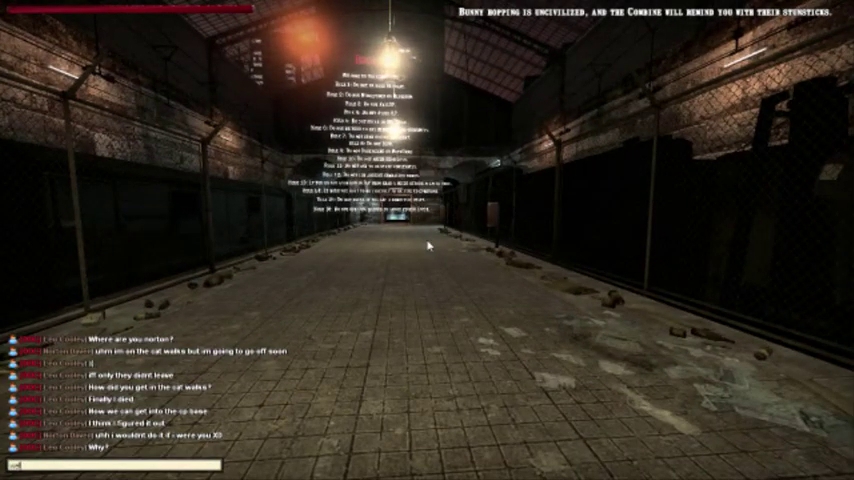
type(" wel")
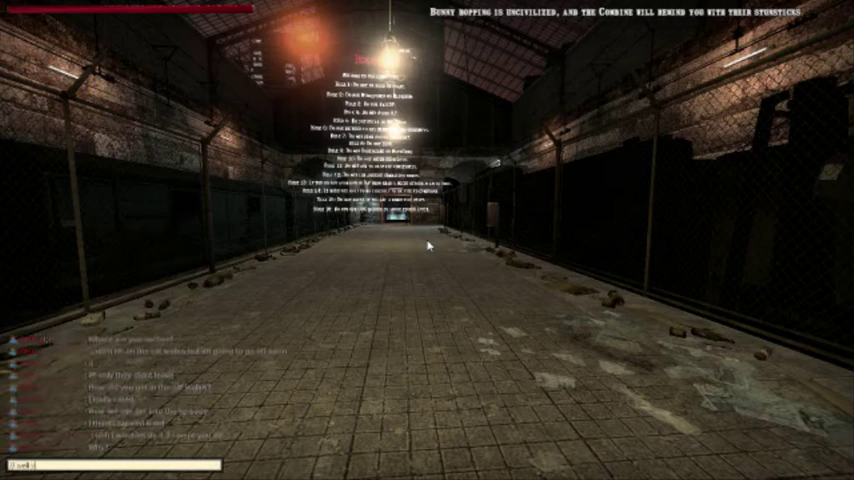
type("l suo dunno what can")
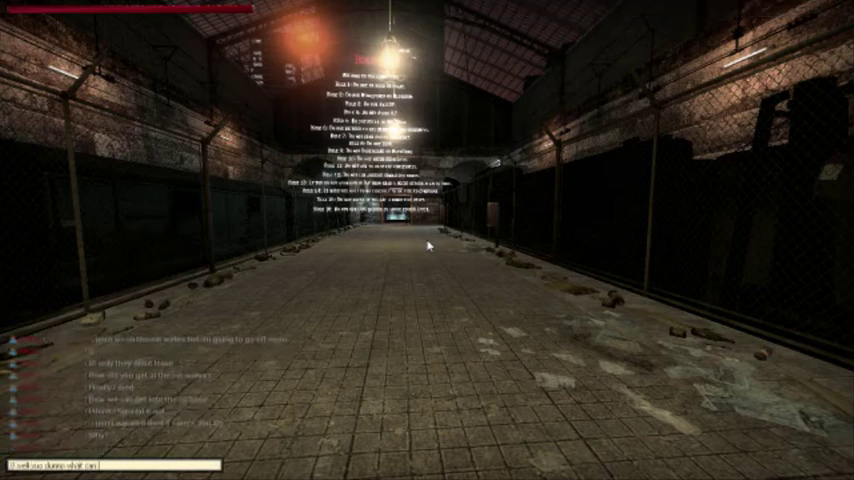
type("w")
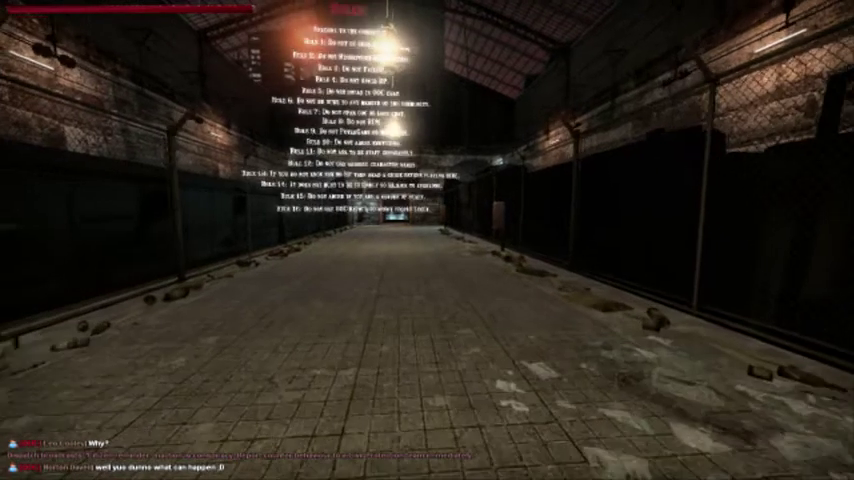
type("w")
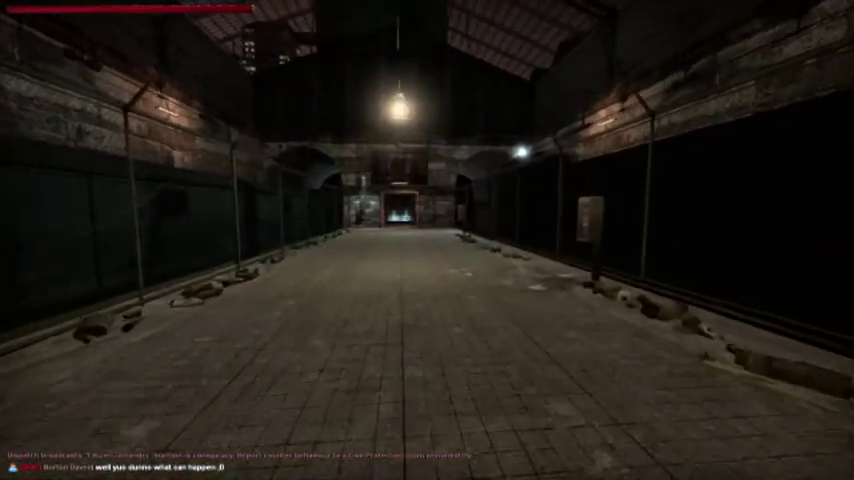
type("w")
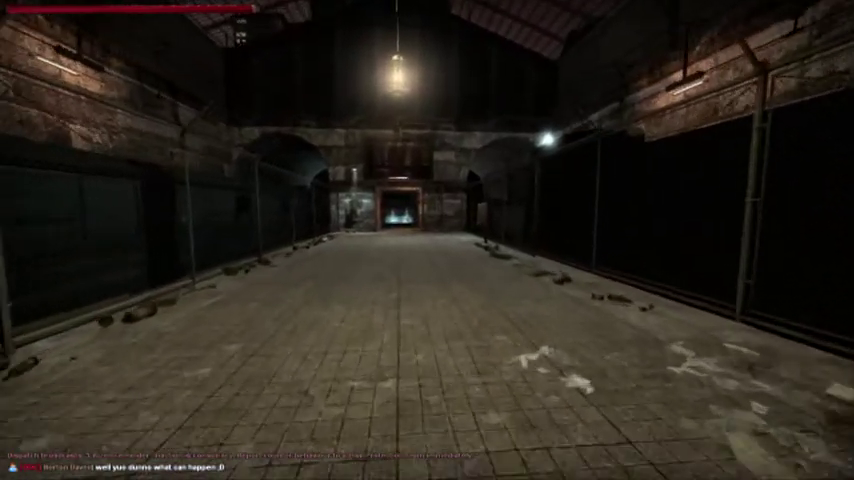
type("w")
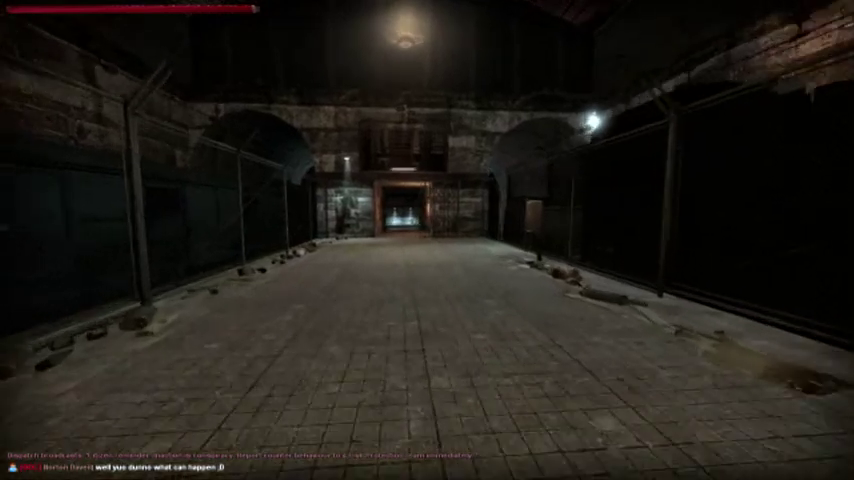
type("w")
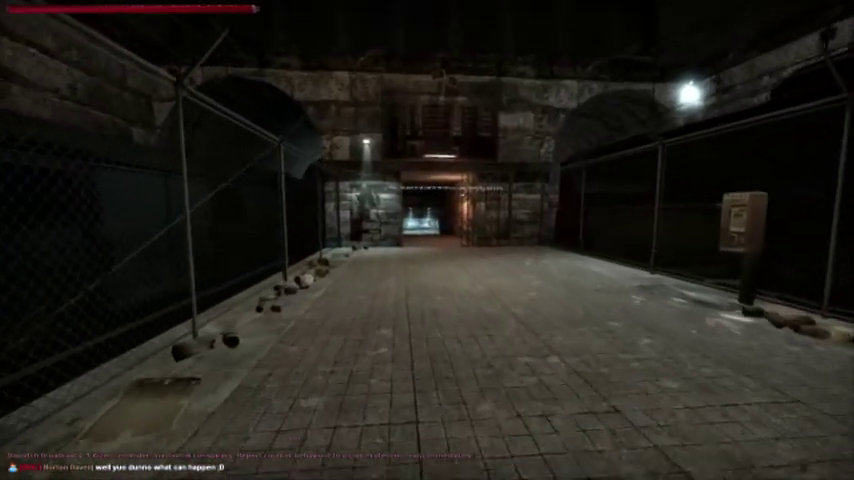
type("w")
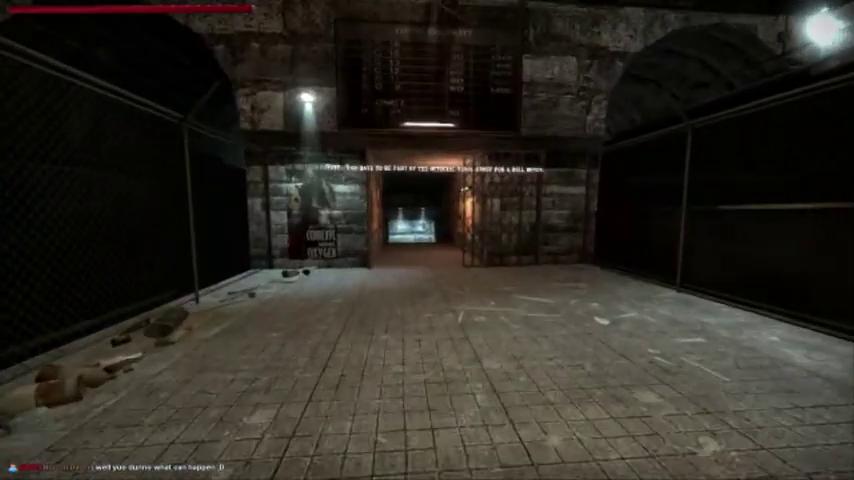
type("w")
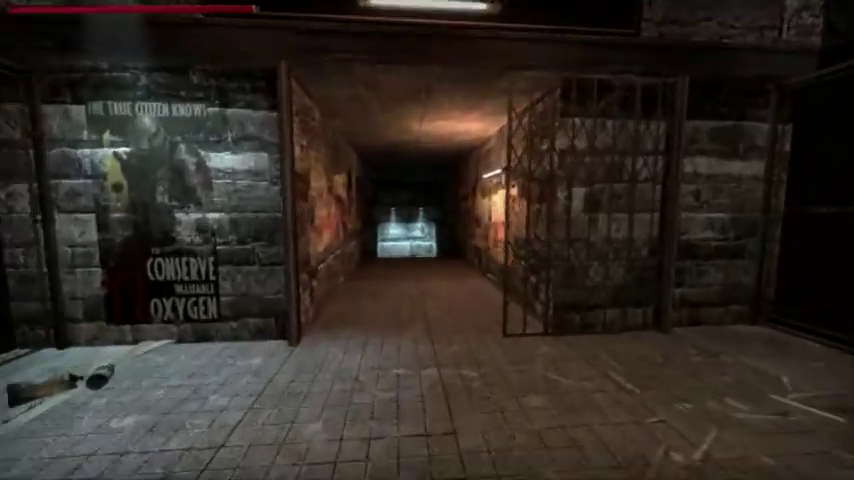
type("w")
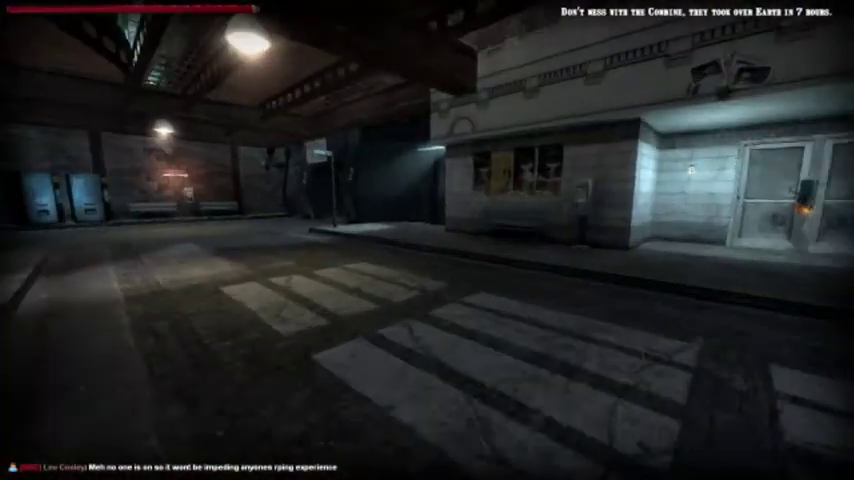
Walk along the street past the pole toward the alley.
key("w")
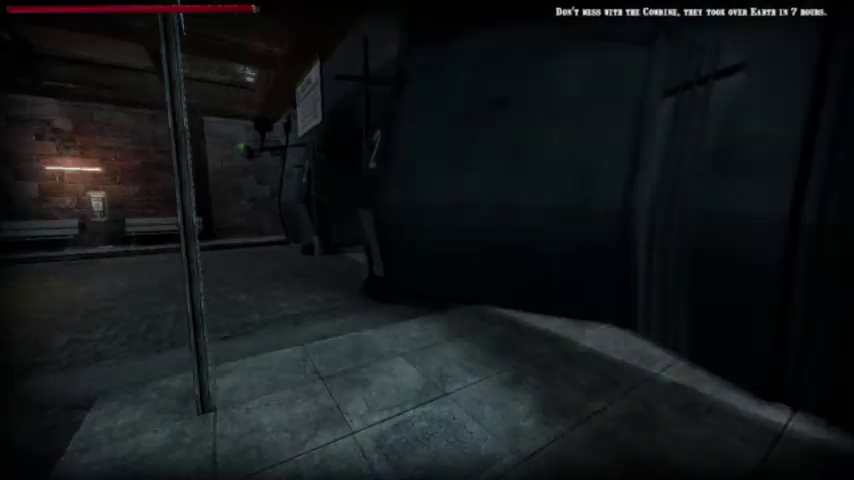
key("w")
key("w")
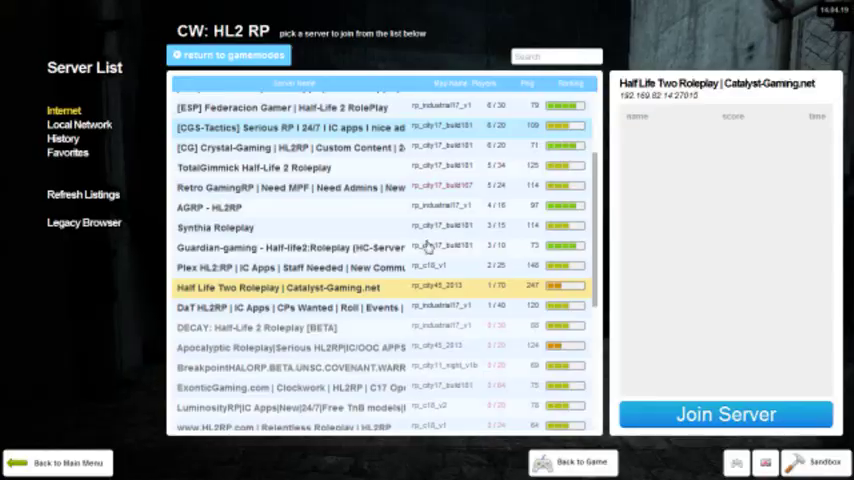
Browse the gamemode list, previewing the 1950RP servers before returning.
left_click(203, 53)
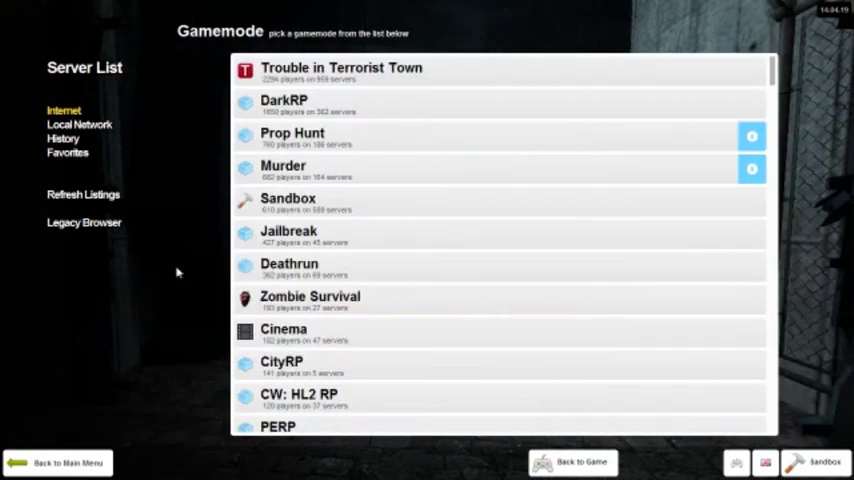
scroll(367, 206, "down", 3)
scroll(367, 206, "down", 1)
scroll(367, 206, "down", 2)
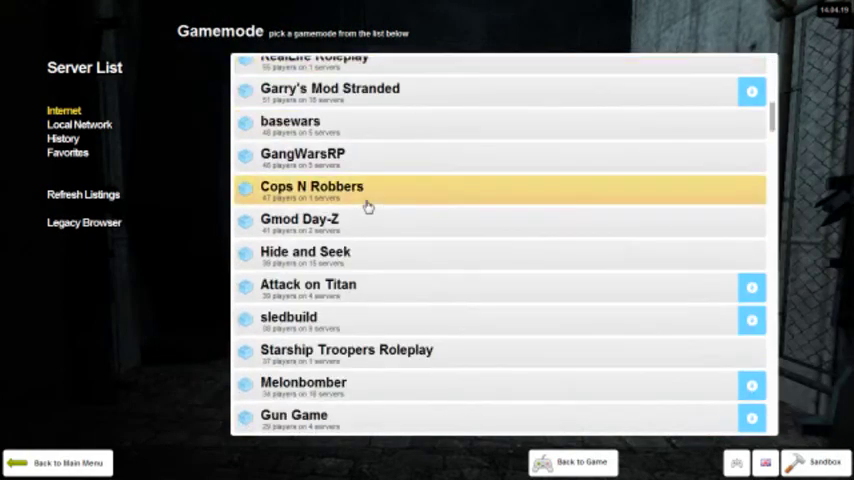
scroll(367, 206, "down", 3)
scroll(367, 274, "down", 3)
scroll(355, 257, "up", 3)
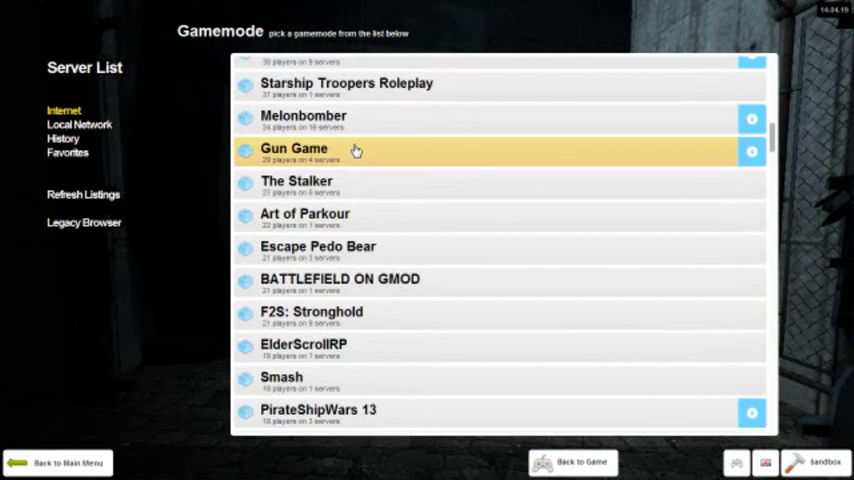
scroll(355, 149, "down", 3)
scroll(345, 166, "down", 3)
scroll(340, 262, "down", 3)
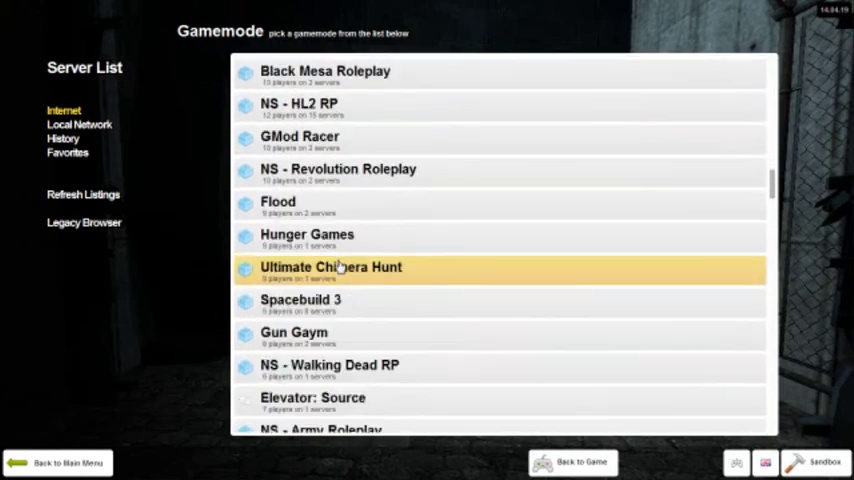
scroll(340, 265, "down", 2)
scroll(340, 265, "down", 2)
scroll(340, 268, "down", 3)
scroll(340, 267, "down", 3)
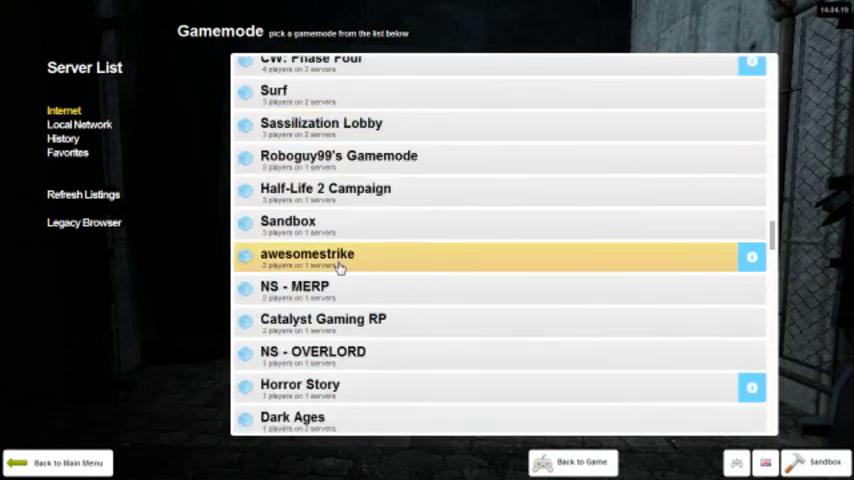
scroll(340, 267, "down", 3)
scroll(340, 267, "down", 1)
scroll(340, 267, "down", 3)
scroll(335, 268, "down", 2)
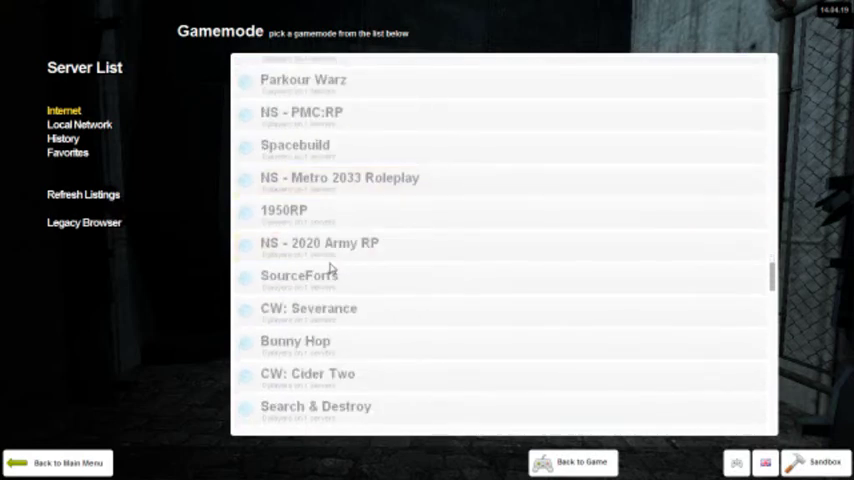
left_click(325, 224)
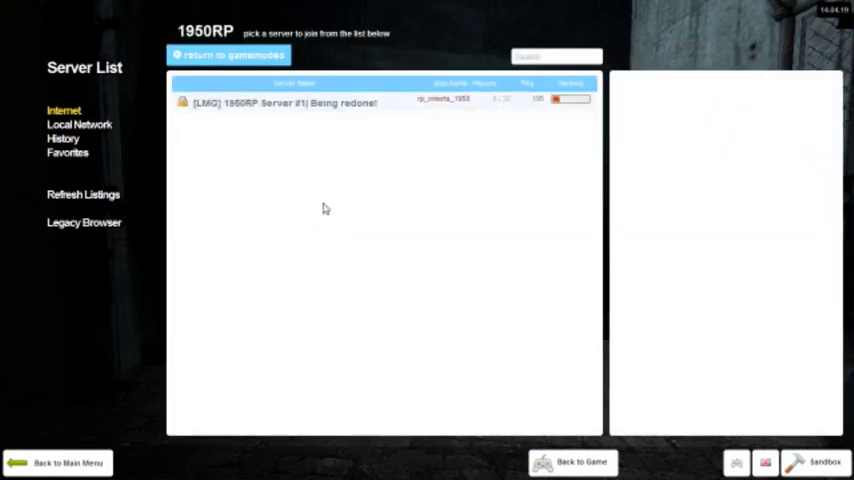
left_click(260, 57)
scroll(408, 292, "down", 3)
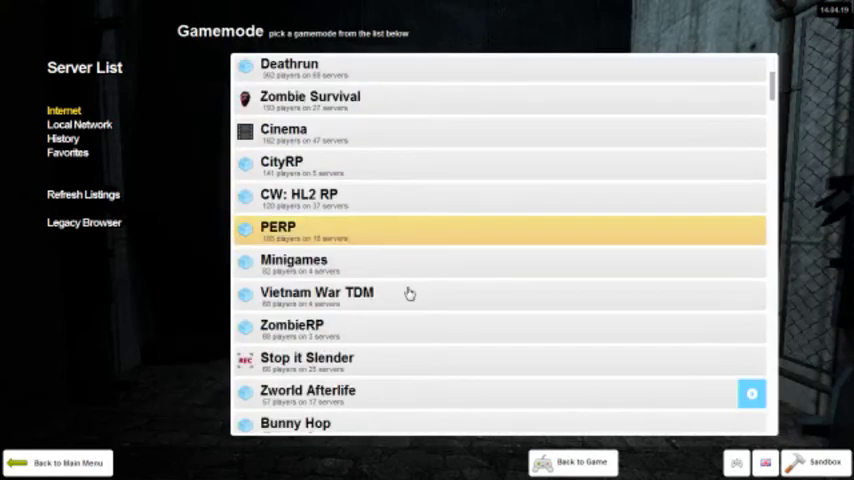
scroll(404, 292, "down", 4)
scroll(398, 284, "down", 5)
scroll(398, 284, "down", 4)
scroll(397, 284, "down", 3)
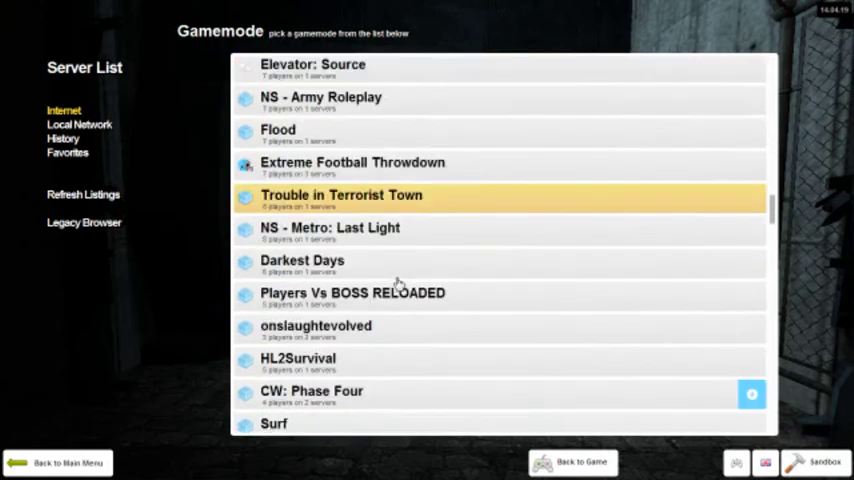
scroll(397, 284, "down", 5)
scroll(397, 284, "down", 4)
scroll(397, 284, "down", 4)
scroll(397, 284, "down", 3)
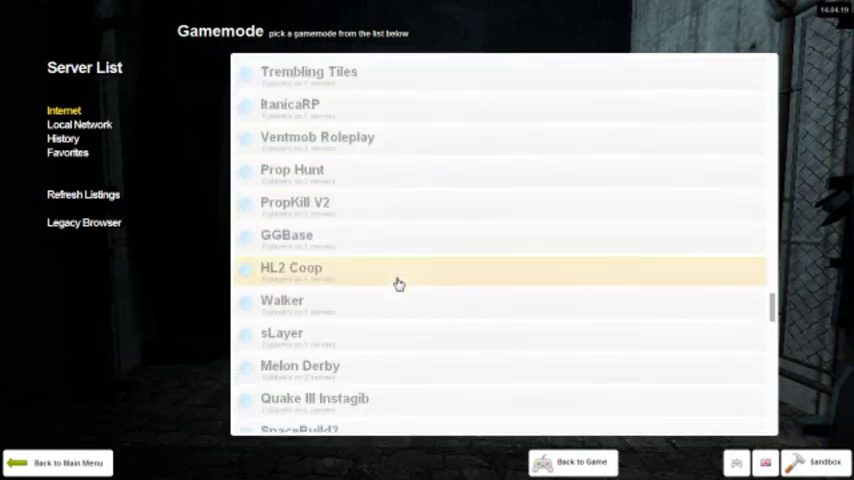
scroll(397, 284, "down", 3)
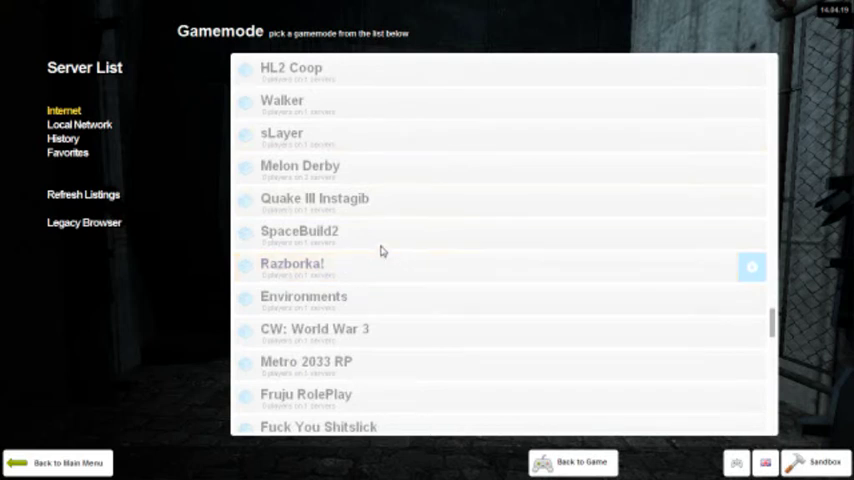
scroll(375, 238, "down", 3)
scroll(375, 238, "up", 1)
scroll(375, 237, "down", 3)
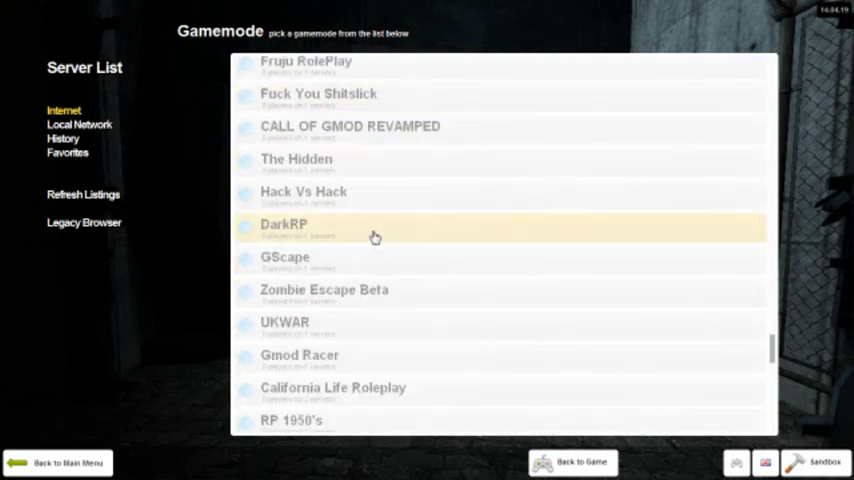
scroll(375, 237, "down", 3)
scroll(375, 237, "down", 3)
scroll(374, 237, "down", 3)
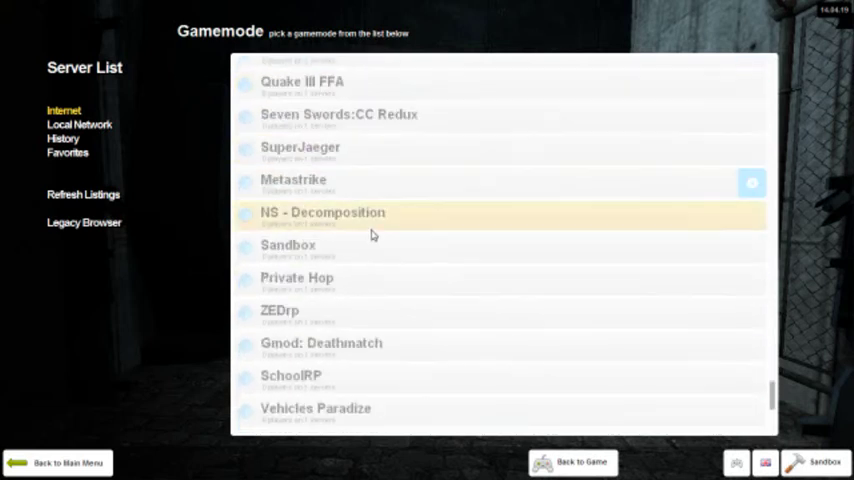
scroll(372, 234, "down", 3)
scroll(366, 244, "down", 2)
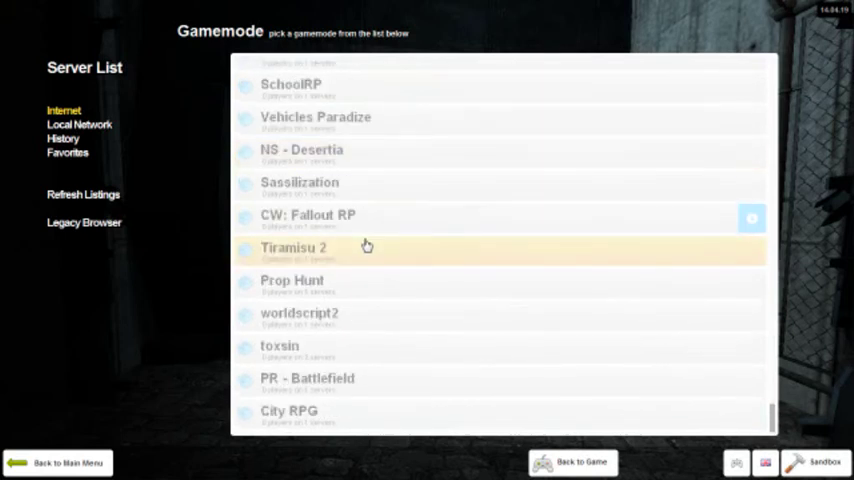
scroll(358, 299, "up", 7)
scroll(360, 299, "up", 3)
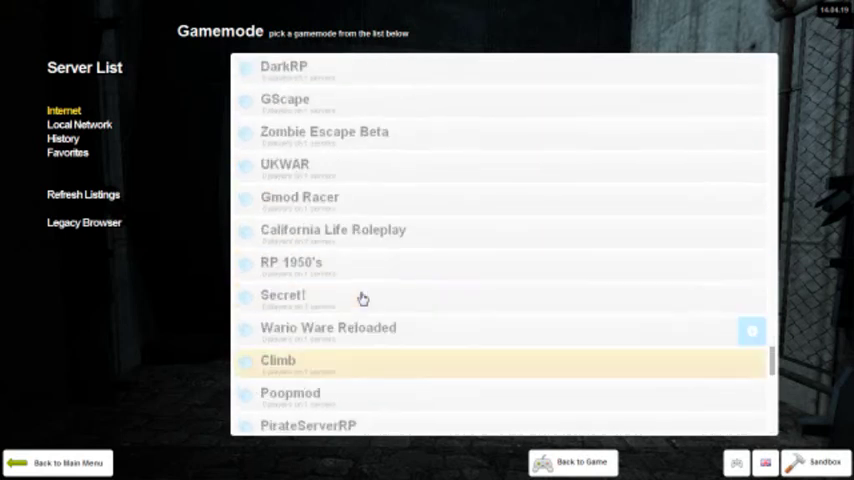
scroll(362, 299, "up", 4)
scroll(362, 299, "up", 5)
scroll(362, 299, "up", 4)
scroll(362, 299, "up", 4)
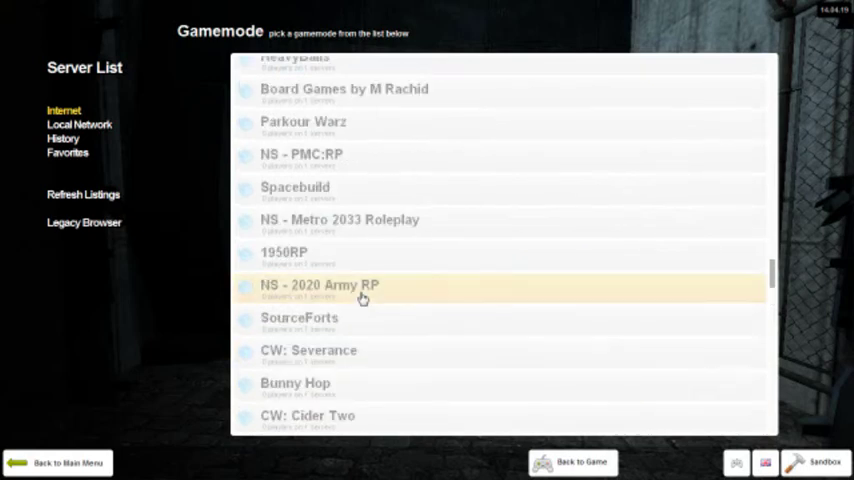
scroll(362, 299, "up", 4)
scroll(362, 299, "up", 2)
scroll(362, 299, "up", 2)
scroll(362, 301, "up", 3)
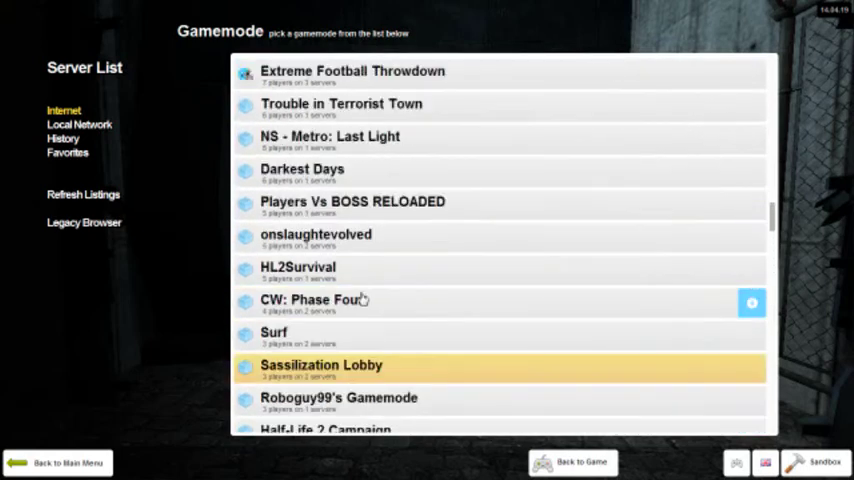
scroll(370, 260, "up", 3)
scroll(358, 262, "up", 2)
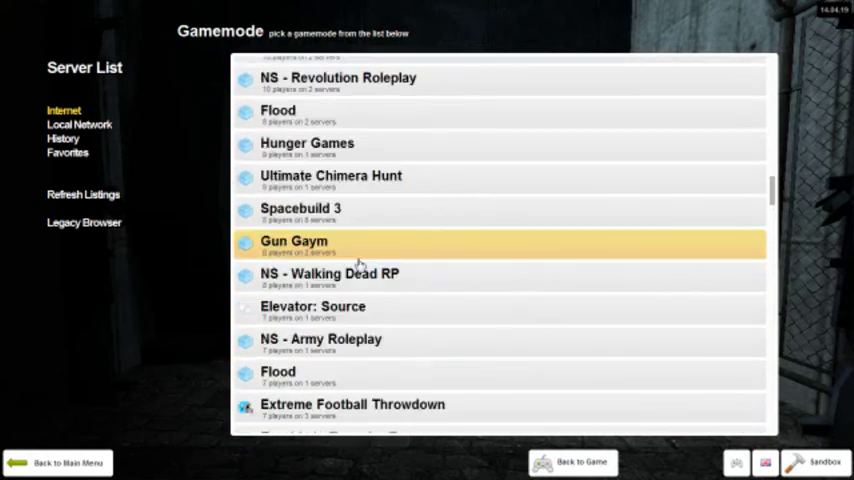
scroll(345, 200, "up", 2)
scroll(343, 210, "up", 1)
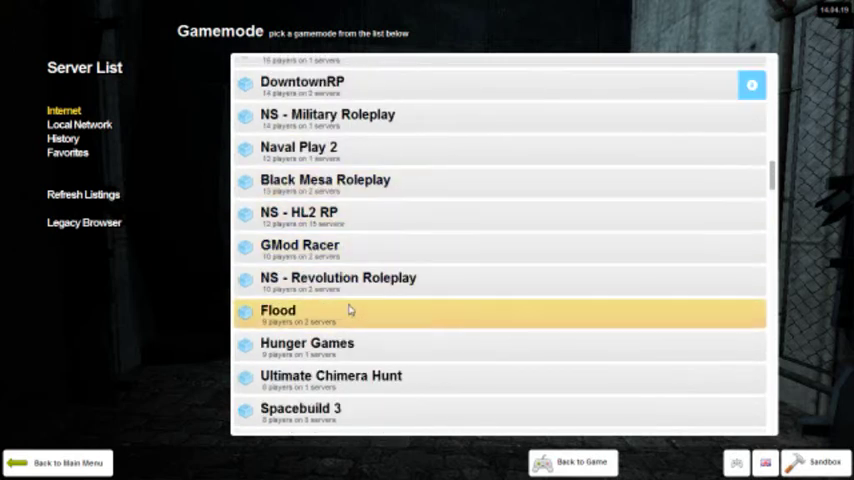
scroll(349, 314, "up", 1)
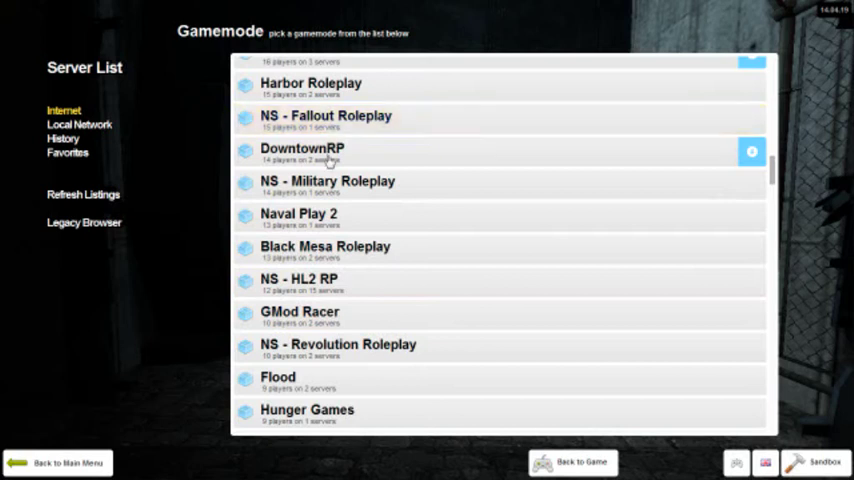
scroll(337, 200, "up", 1)
scroll(338, 203, "up", 2)
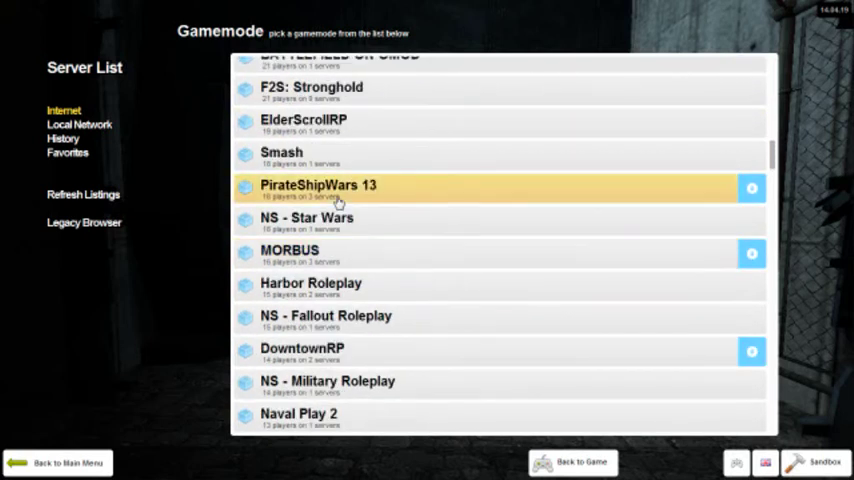
scroll(335, 231, "up", 1)
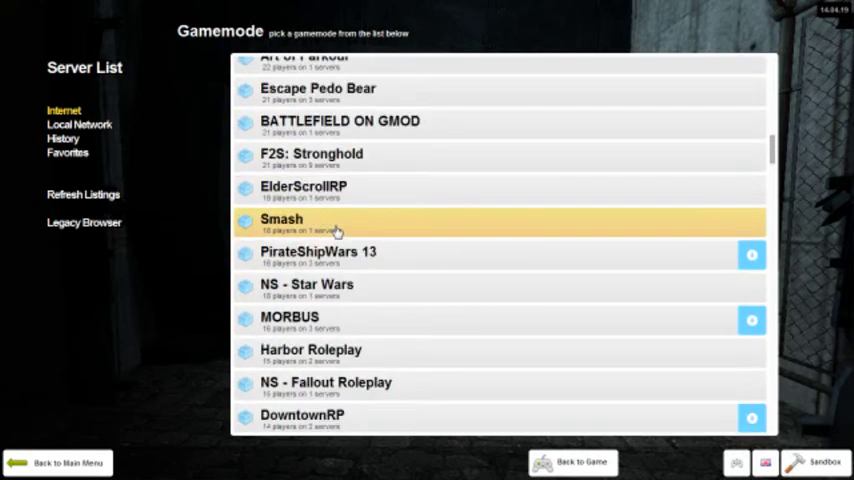
Preview ElderScrollRP servers, then list DarkRP servers sorted by player count.
left_click(333, 193)
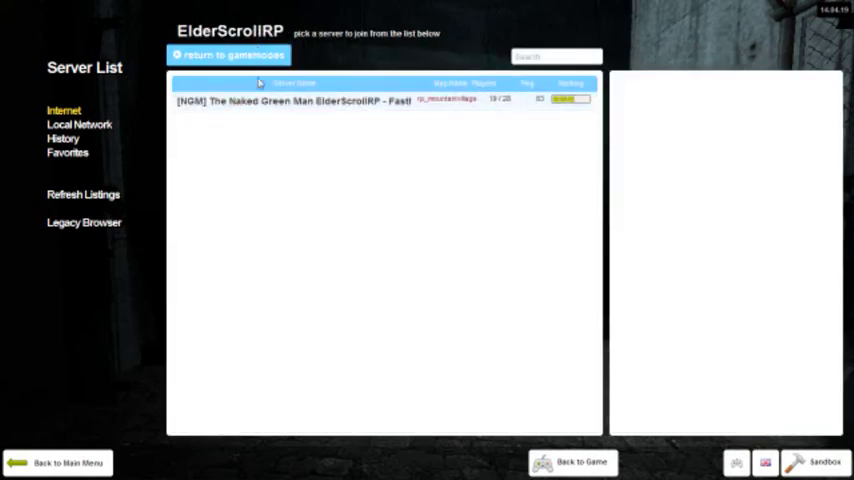
left_click(220, 58)
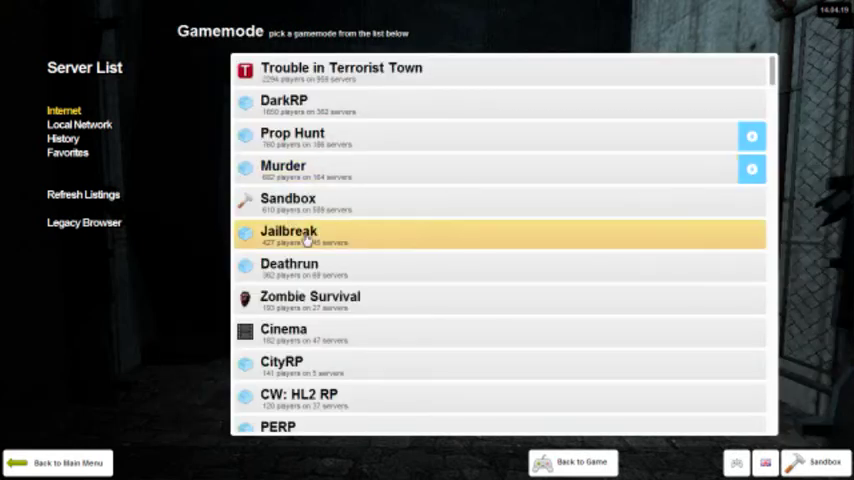
left_click(320, 108)
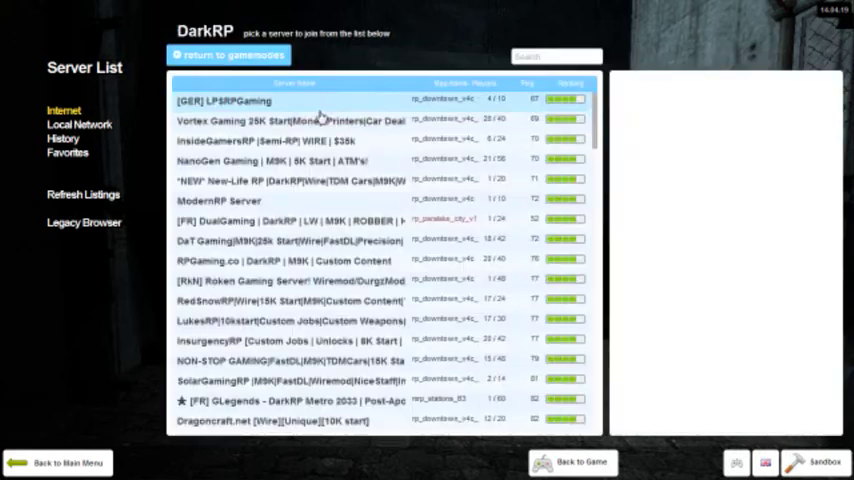
left_click(484, 86)
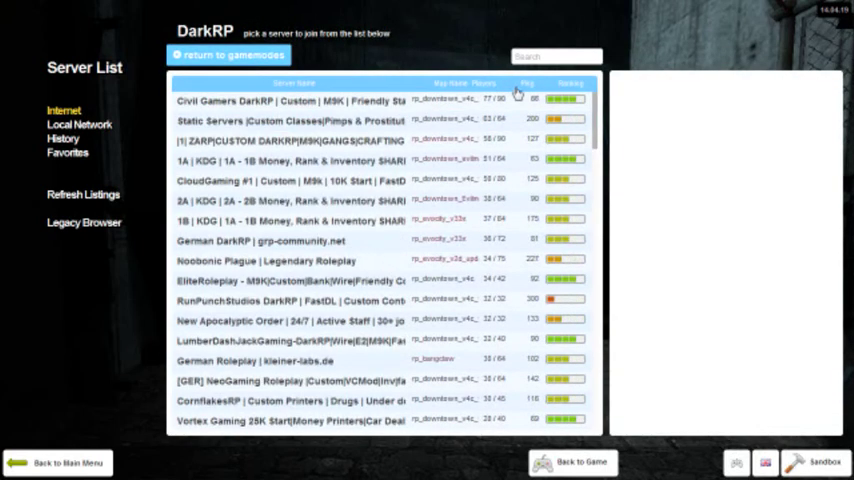
scroll(293, 187, "down", 5)
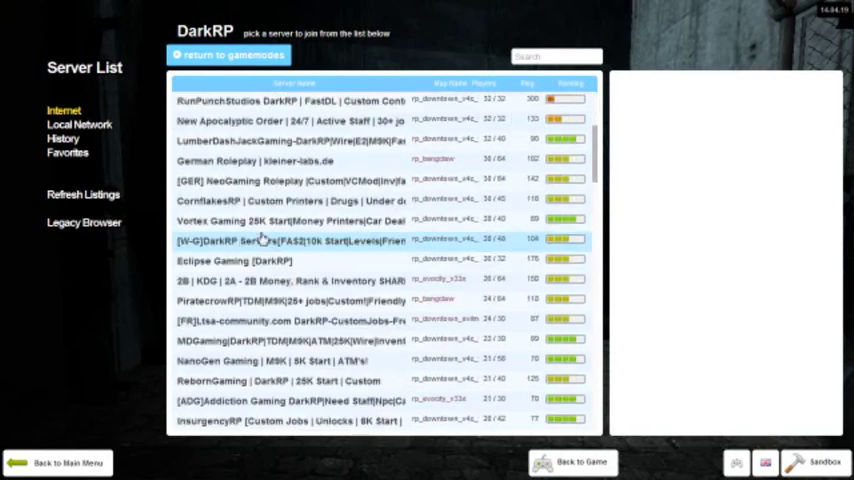
scroll(275, 210, "down", 5)
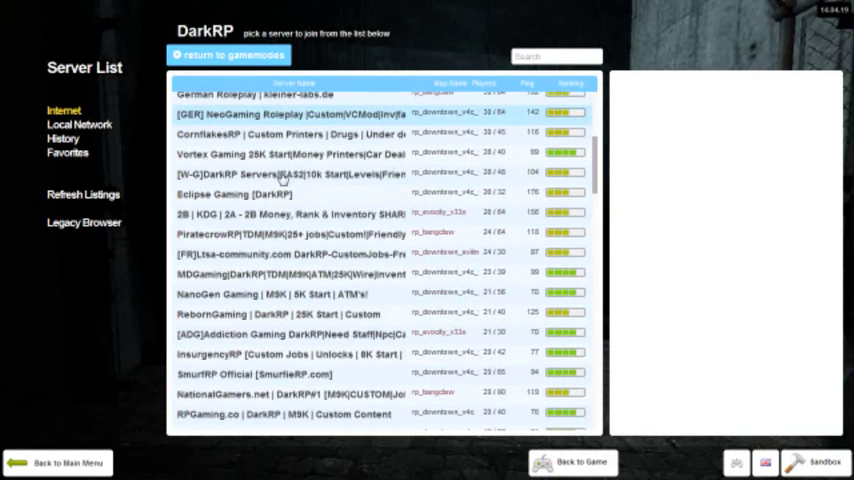
scroll(283, 215, "down", 5)
scroll(281, 240, "down", 4)
scroll(280, 244, "down", 4)
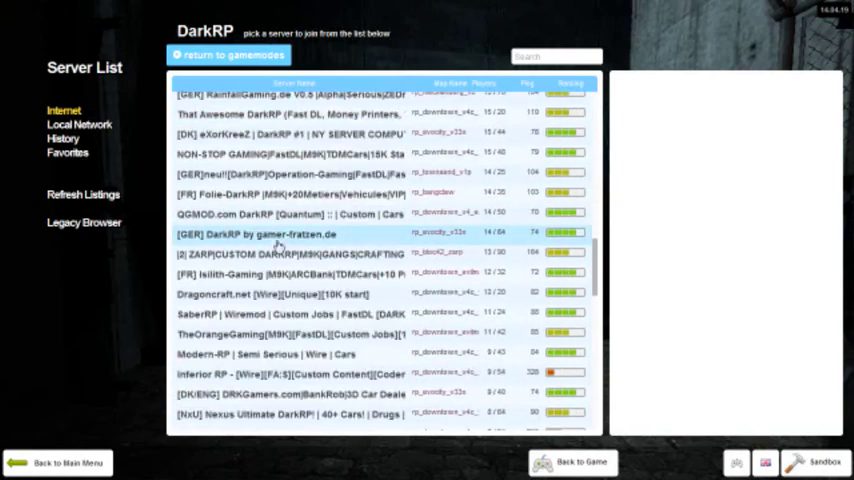
scroll(278, 248, "down", 2)
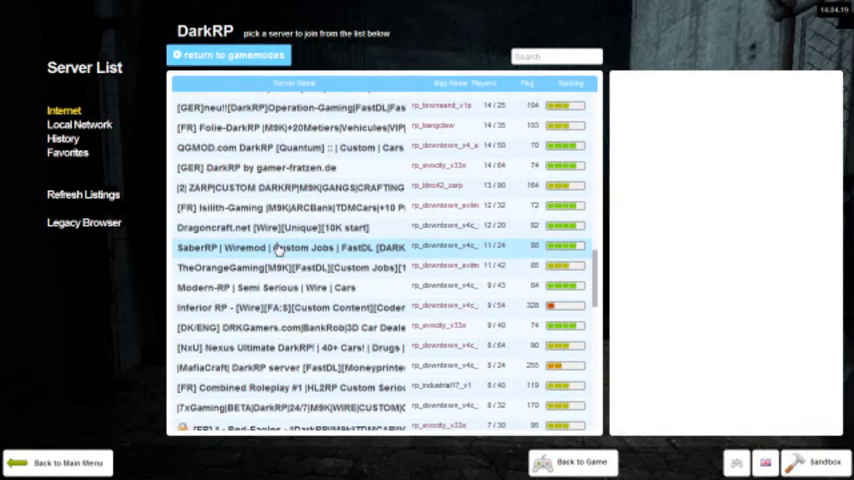
scroll(279, 249, "down", 5)
scroll(279, 249, "down", 6)
scroll(280, 250, "down", 6)
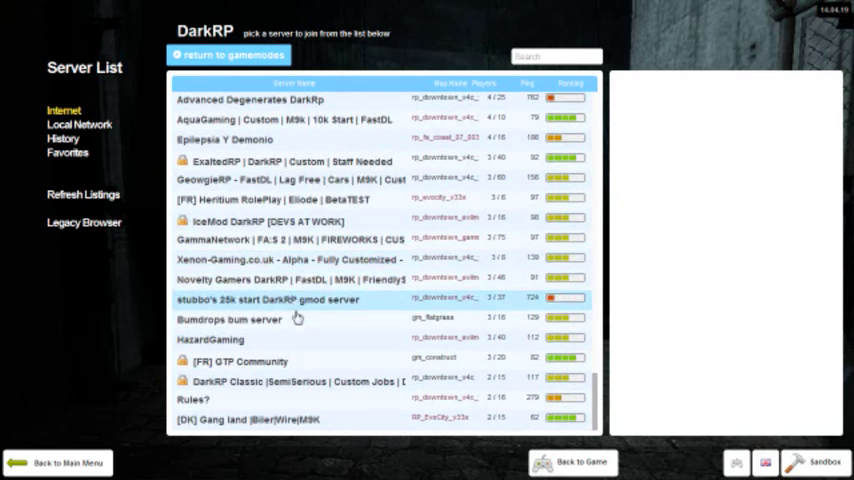
Join DarkRP Classic and walk through the concrete corridor past the underpass pillars.
double_click(324, 381)
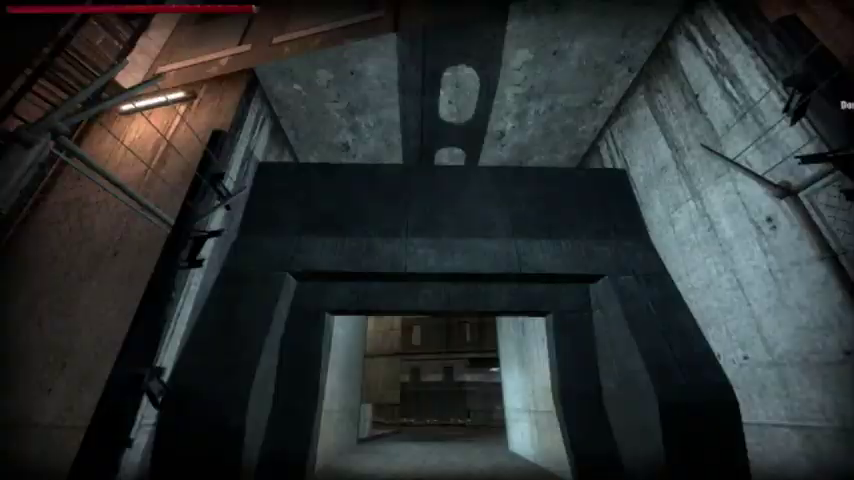
key("w")
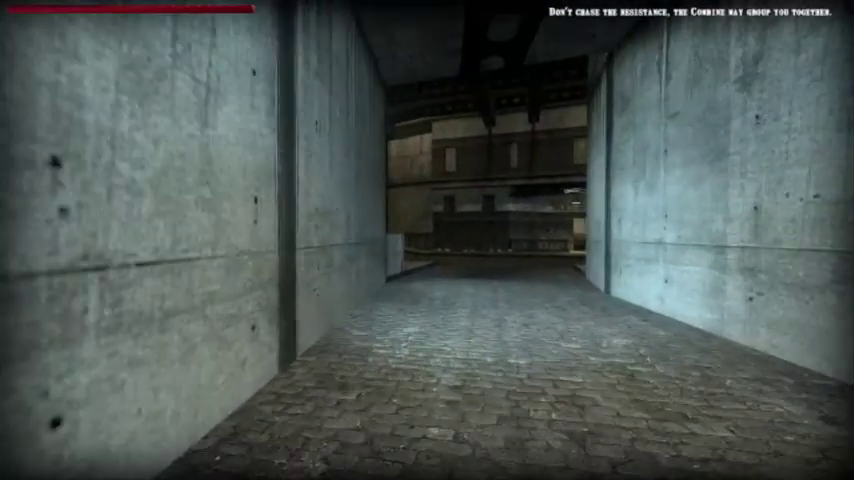
key("w")
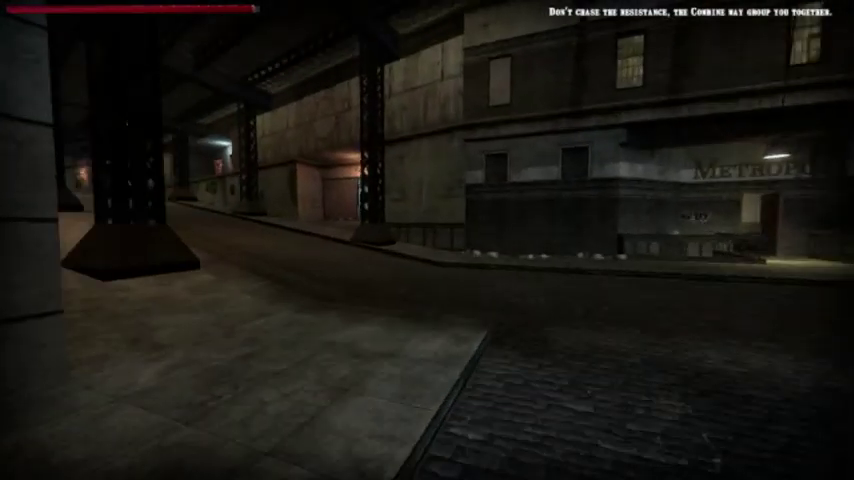
key("w")
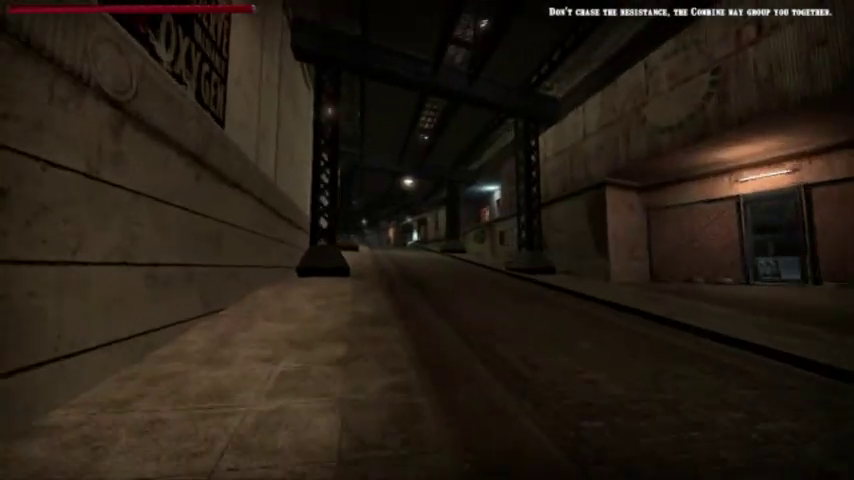
key("w")
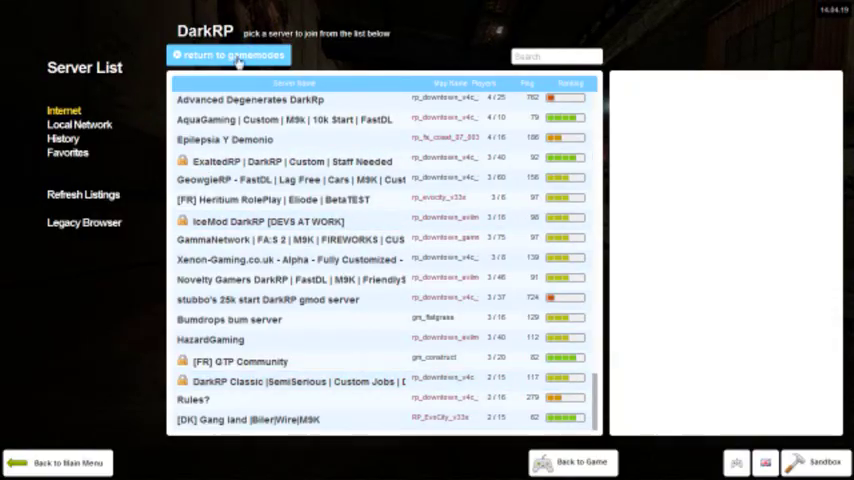
Open the Gmod Day-Z server list and show SuperiorServers.co | DayZ Open Beta details.
left_click(234, 56)
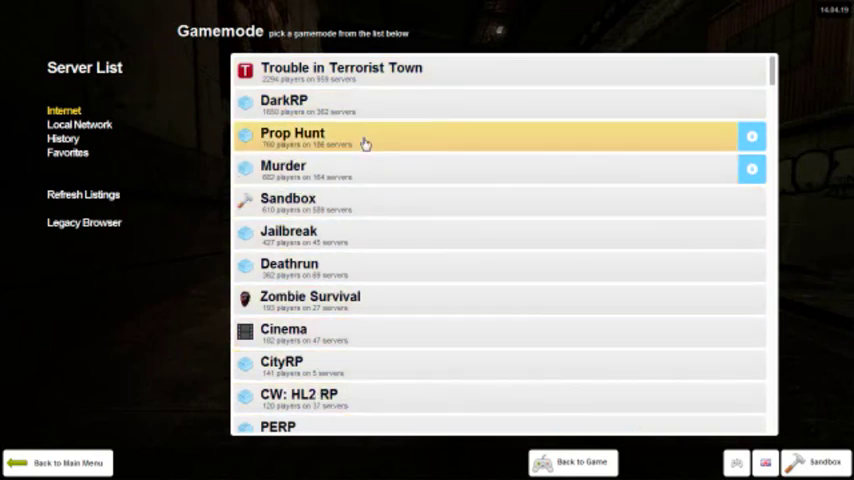
scroll(364, 185, "down", 3)
scroll(362, 220, "down", 3)
scroll(360, 233, "down", 2)
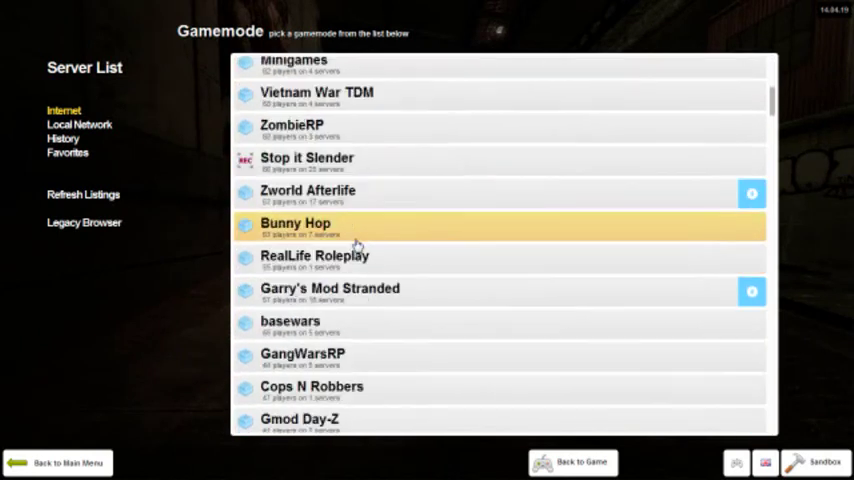
scroll(345, 285, "down", 1)
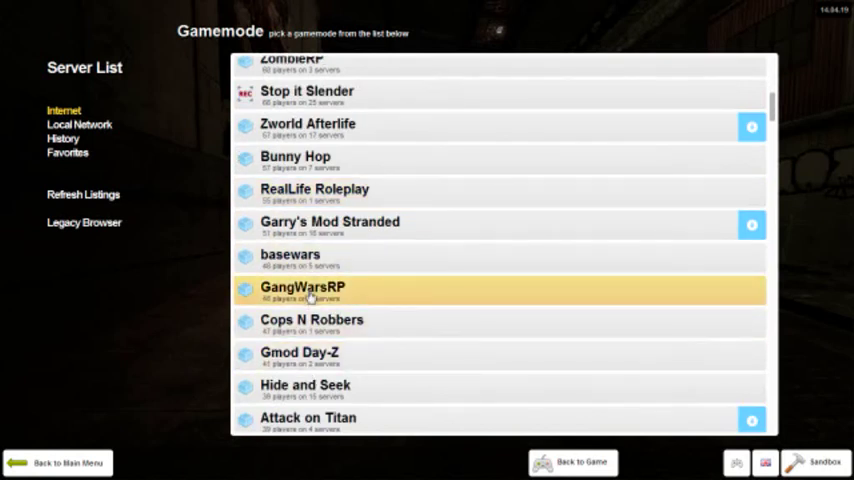
left_click(310, 297)
scroll(324, 306, "down", 1)
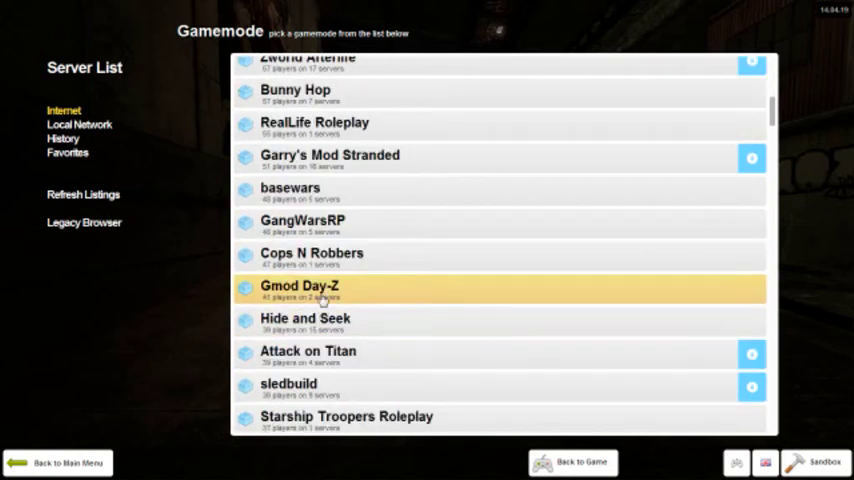
left_click(324, 305)
left_click(368, 120)
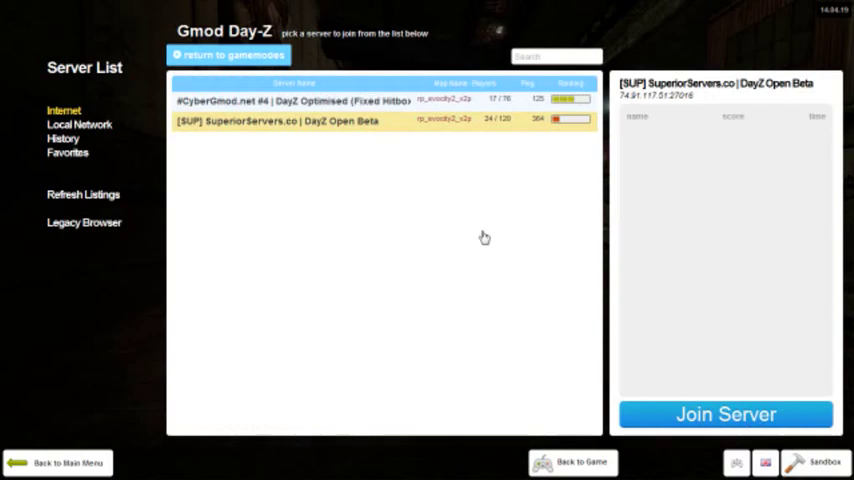